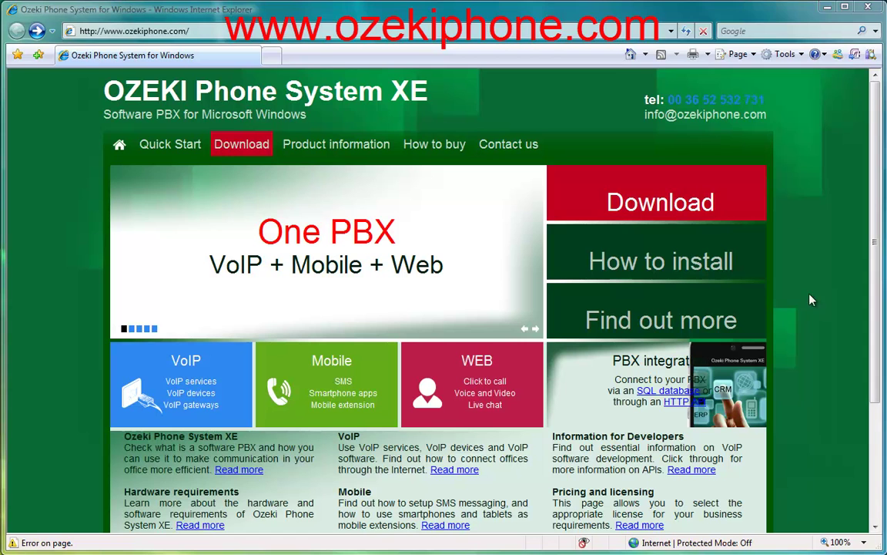
# - Load the adapter's web page at 192.168.114.3 in the address bar
pyautogui.hotkey('alt', 'd')
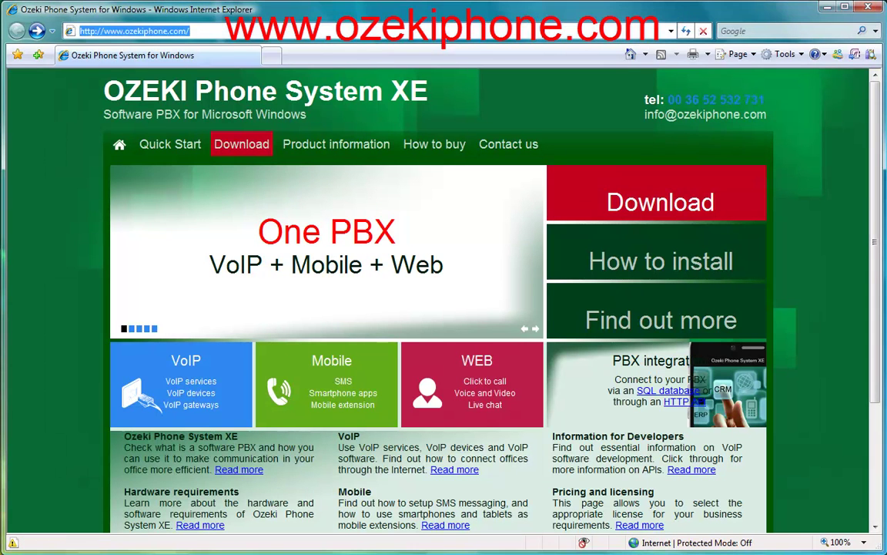
pyautogui.write('192.168.114.3')
pyautogui.press('Return')
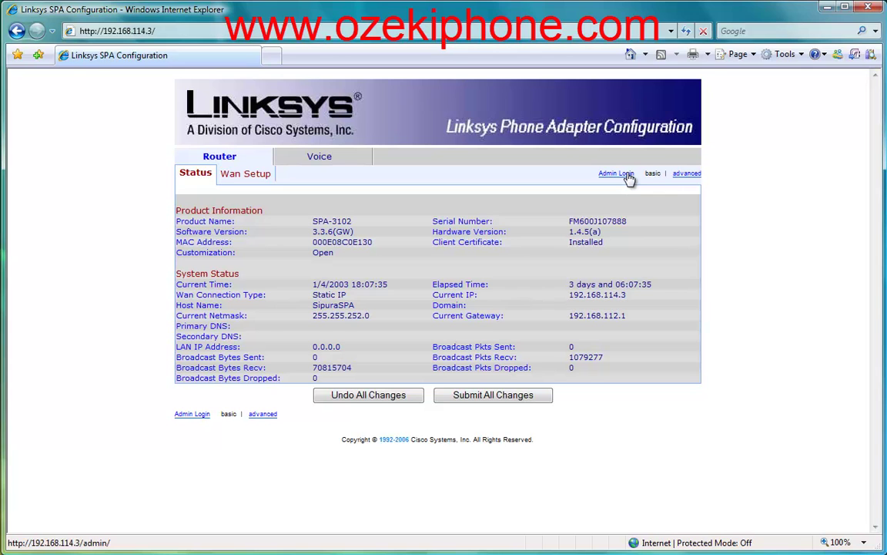
# - Log in as admin in the advanced view, review the Wan Setup connection types, then open Lan Setup
pyautogui.click(626, 175)
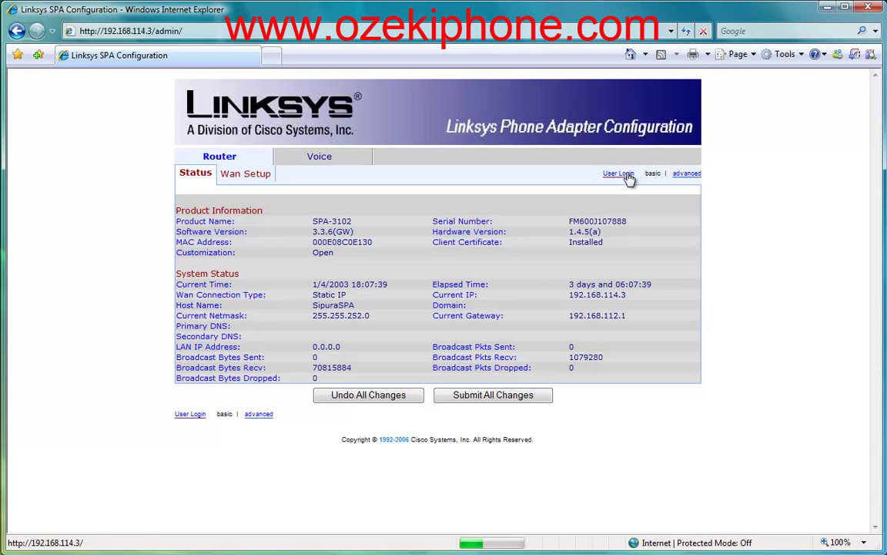
pyautogui.click(686, 176)
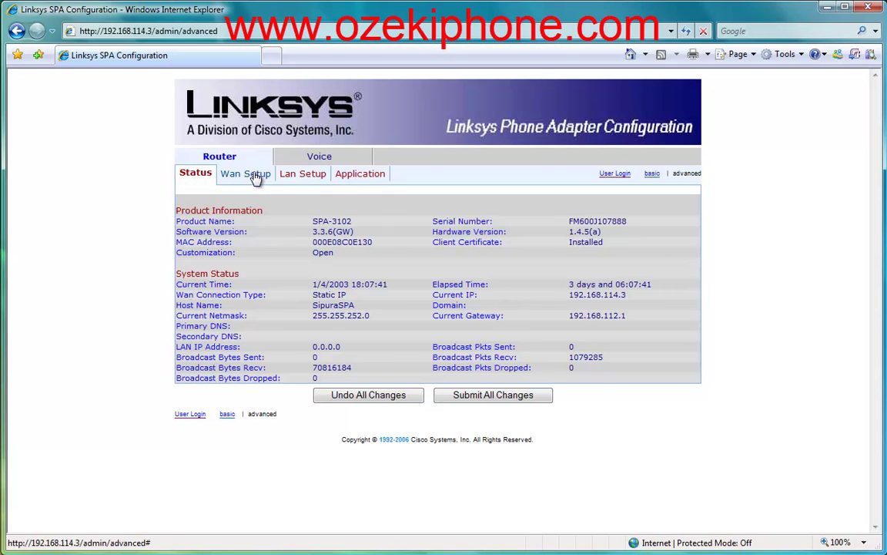
pyautogui.click(257, 176)
pyautogui.click(376, 224)
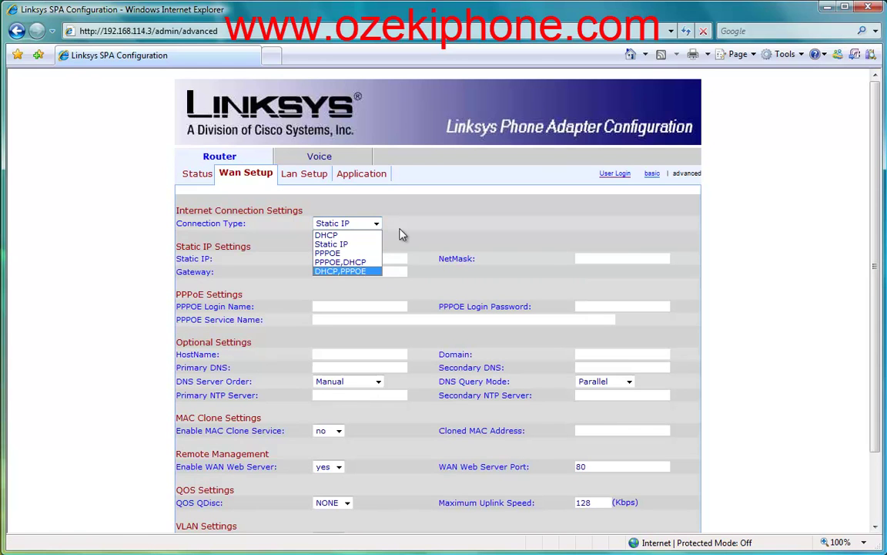
pyautogui.click(295, 176)
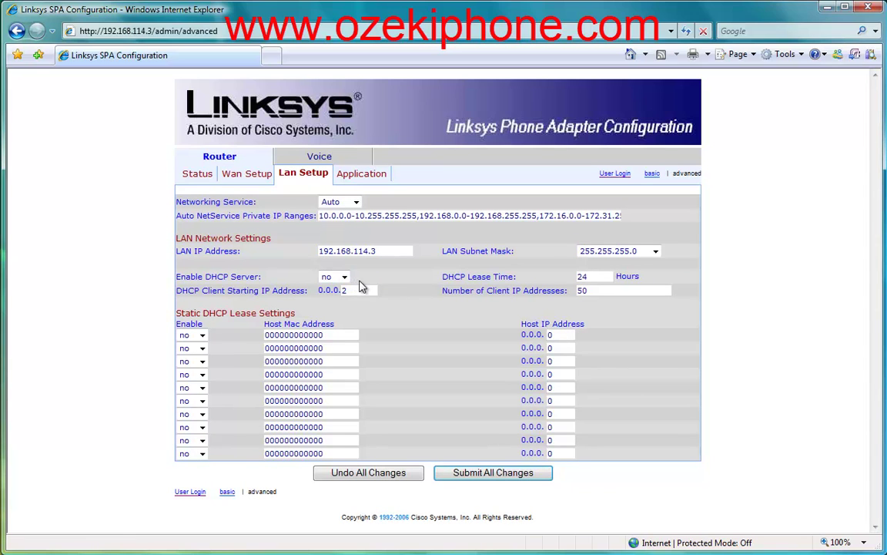
# - Open Voice > Line 1 and check its empty Proxy, Display Name, User ID, Password and Auth ID fields
pyautogui.click(327, 161)
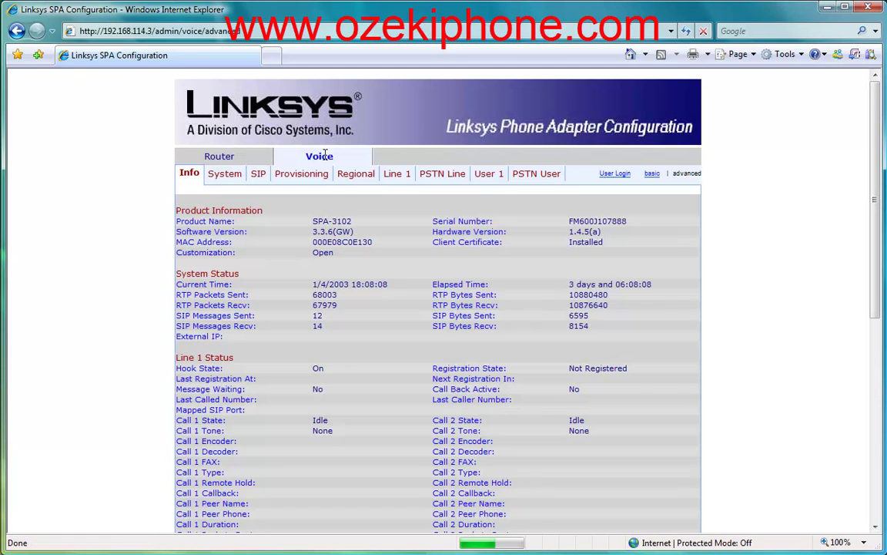
pyautogui.click(397, 175)
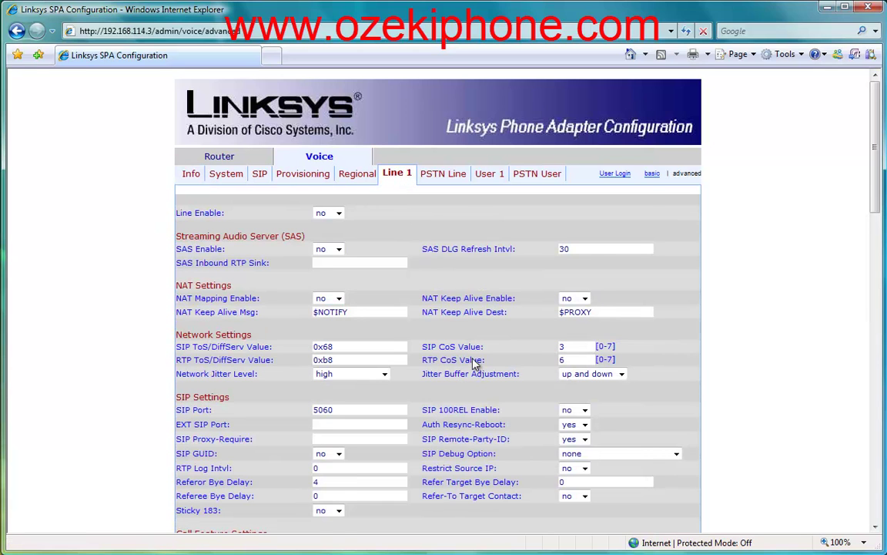
pyautogui.scroll(-5, 362, 188)
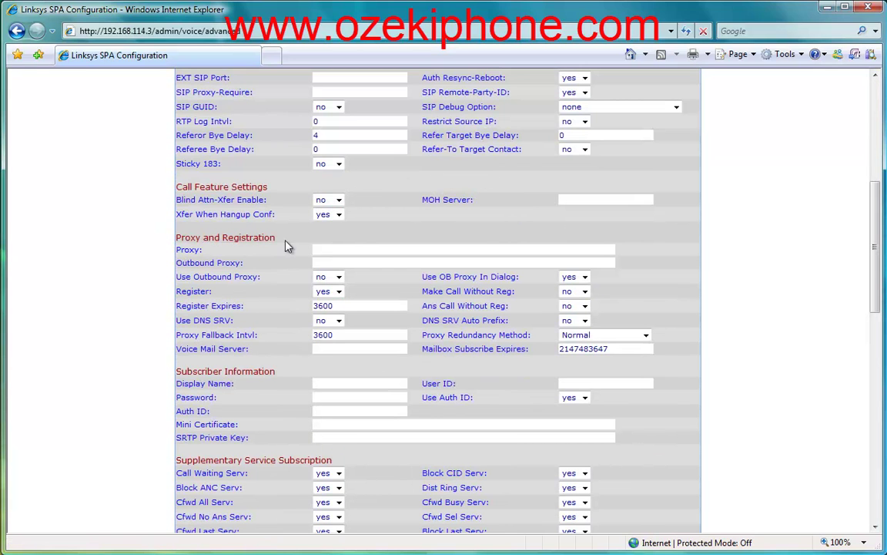
pyautogui.click(382, 248)
pyautogui.click(381, 385)
pyautogui.click(568, 382)
pyautogui.click(356, 393)
pyautogui.click(356, 410)
pyautogui.scroll(5, 731, 408)
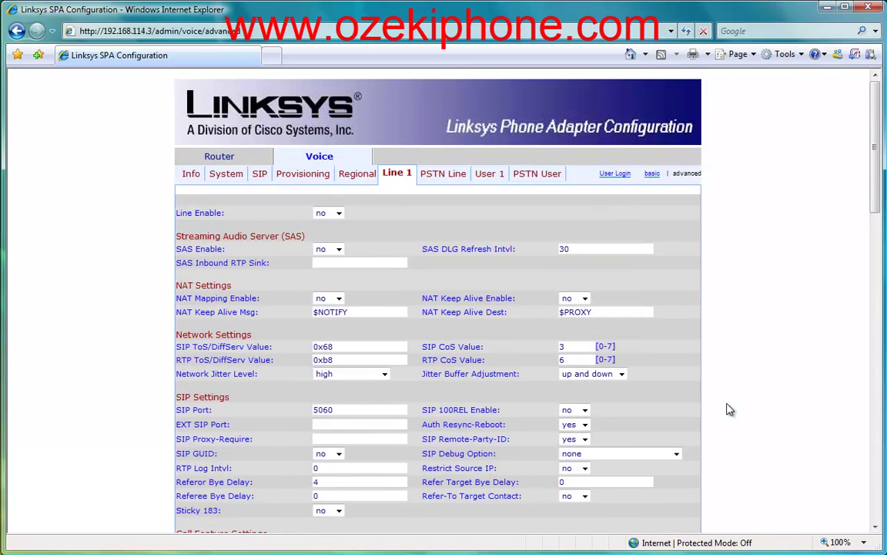
# - Open the PSTN Line tab and check its Proxy, Display Name, Password and Auth ID fields
pyautogui.click(443, 180)
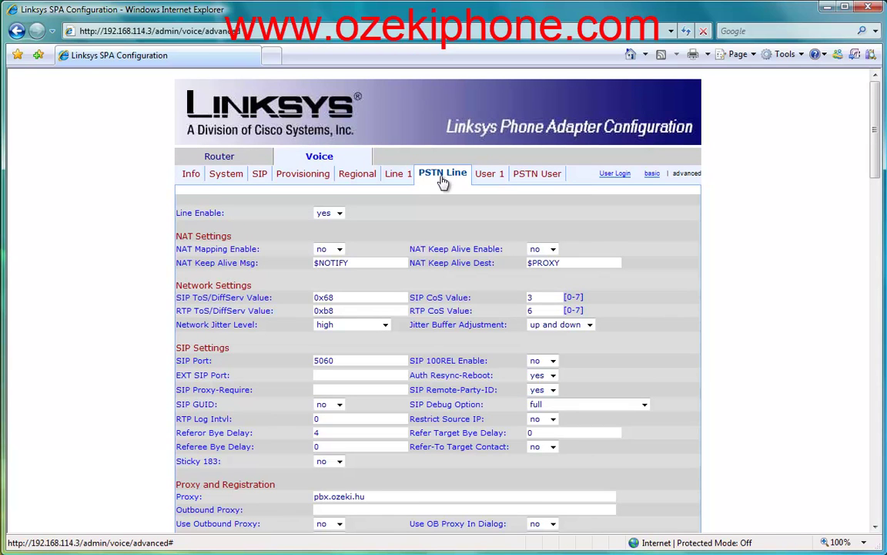
pyautogui.scroll(-3, 443, 179)
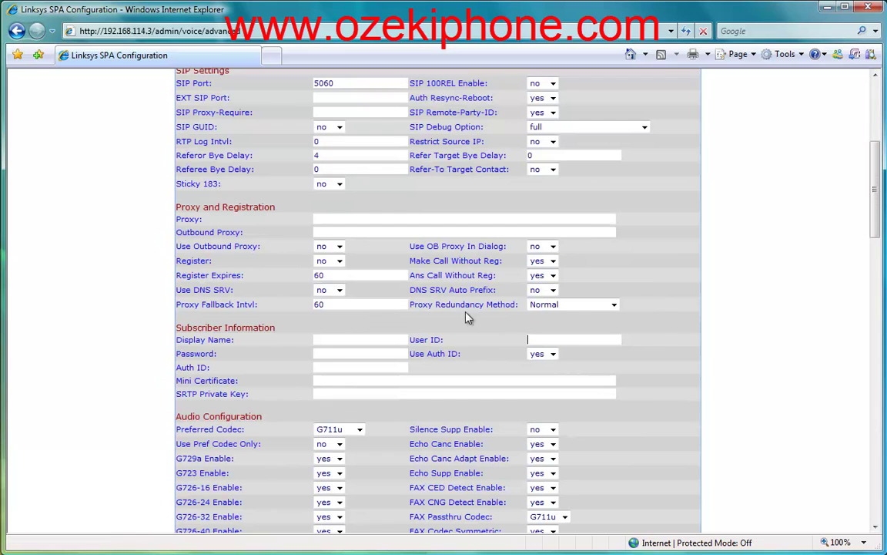
pyautogui.click(339, 218)
pyautogui.click(352, 339)
pyautogui.click(391, 356)
pyautogui.click(381, 367)
pyautogui.scroll(4, 755, 377)
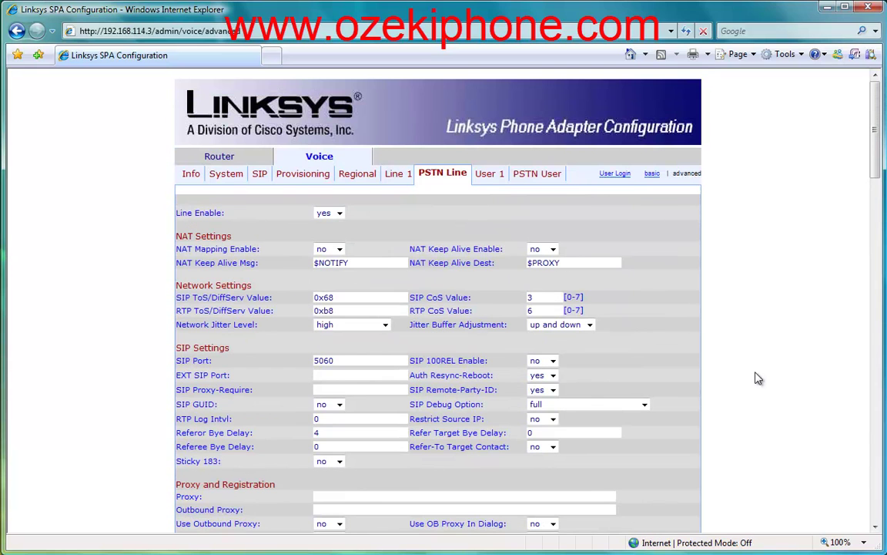
# - Open the Ozeki console at localhost:7777 and log in with the admin password
pyautogui.click(332, 30)
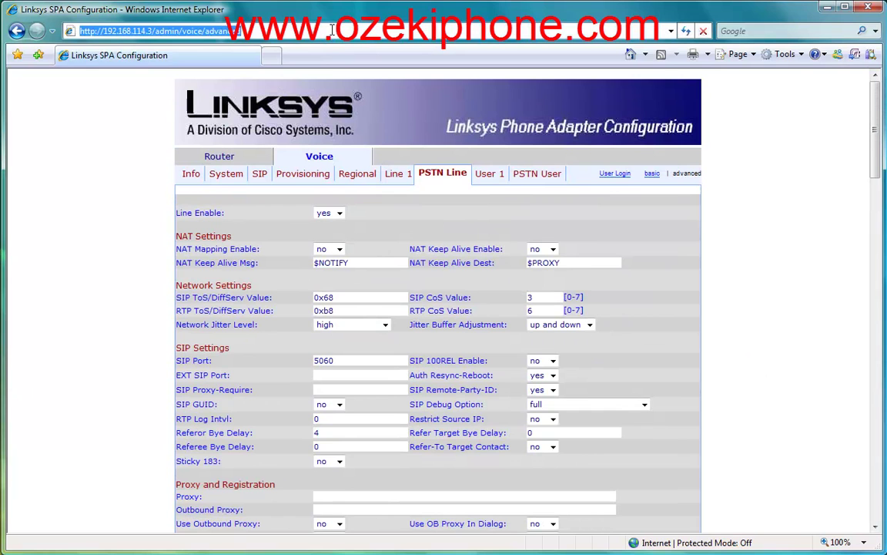
pyautogui.write('localhost')
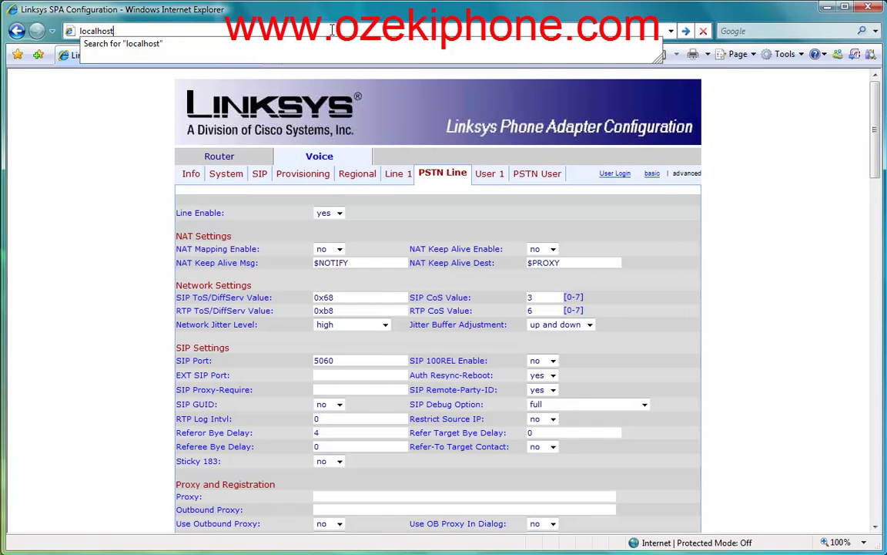
pyautogui.write(':7777')
pyautogui.press('Return')
pyautogui.write('******')
pyautogui.press('Return')
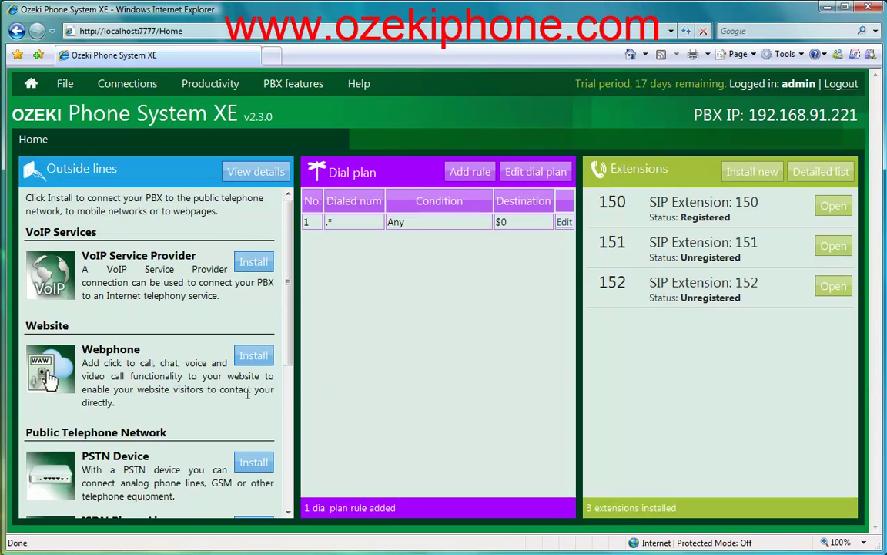
# - Install a PSTN Device from Outside lines and move to the Gateway hostname field
pyautogui.scroll(-4, 190, 390)
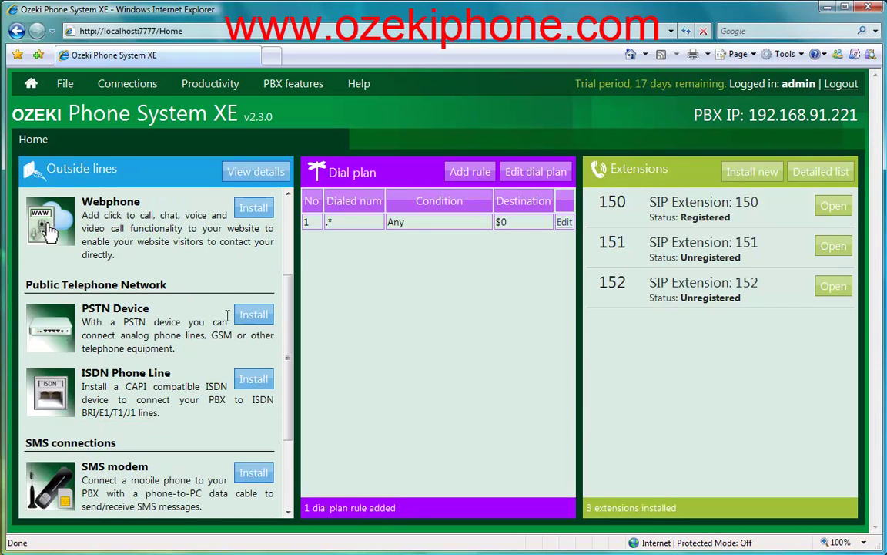
pyautogui.click(254, 315)
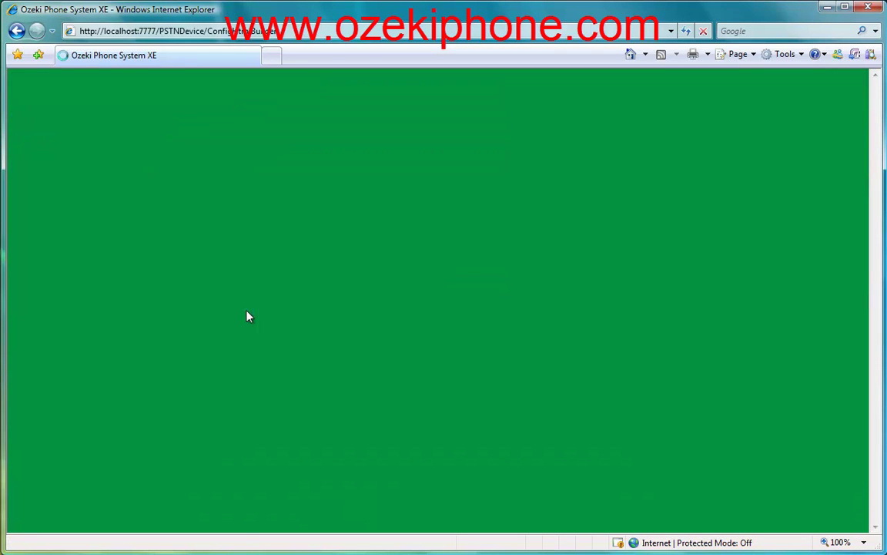
pyautogui.click(217, 236)
pyautogui.press('Tab')
pyautogui.press('Tab')
pyautogui.press('Tab')
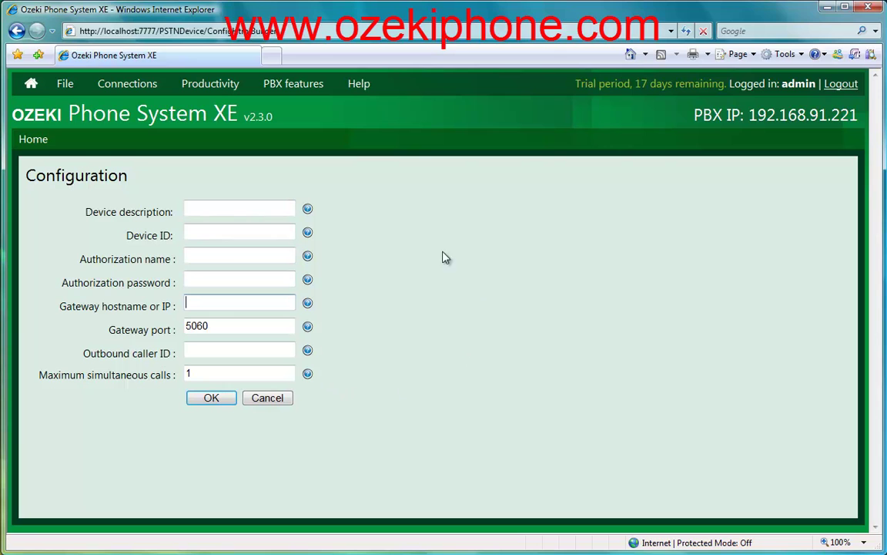
# - Go to Connections > Extensions and open the extension Install page
pyautogui.click(131, 85)
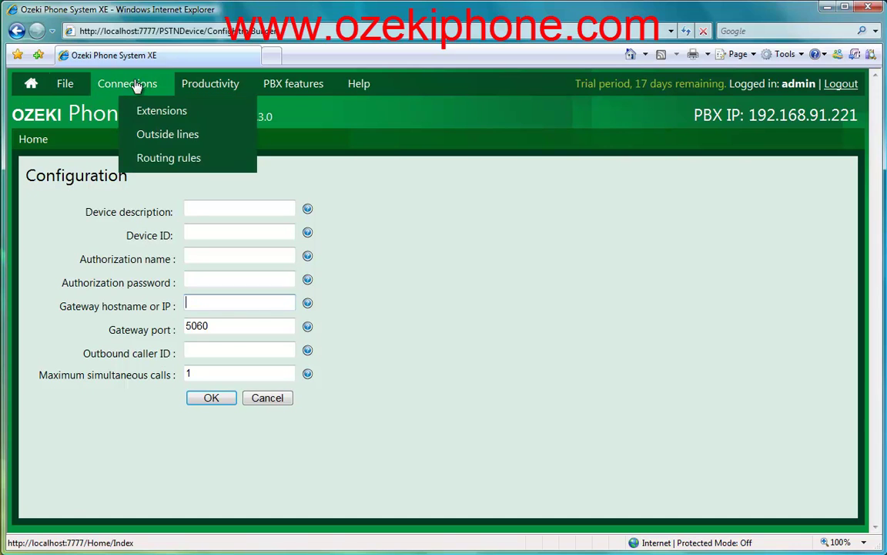
pyautogui.click(145, 111)
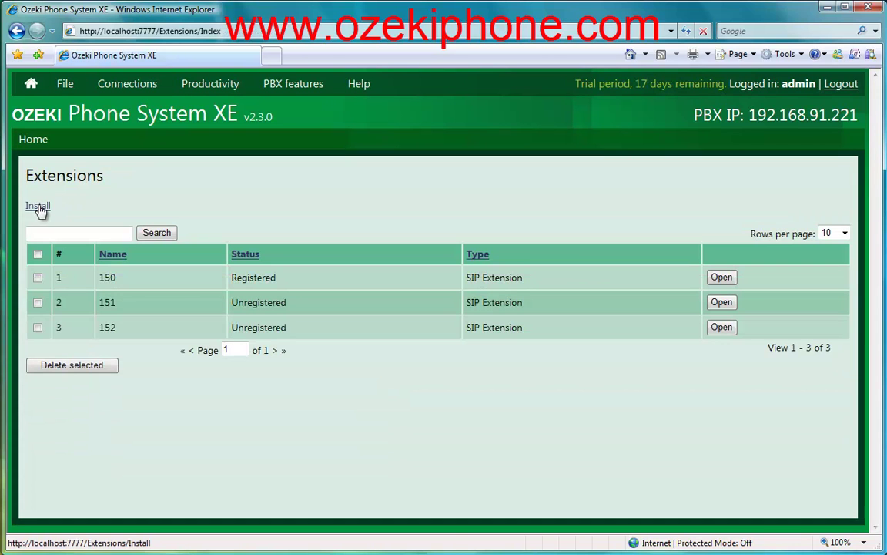
pyautogui.click(39, 205)
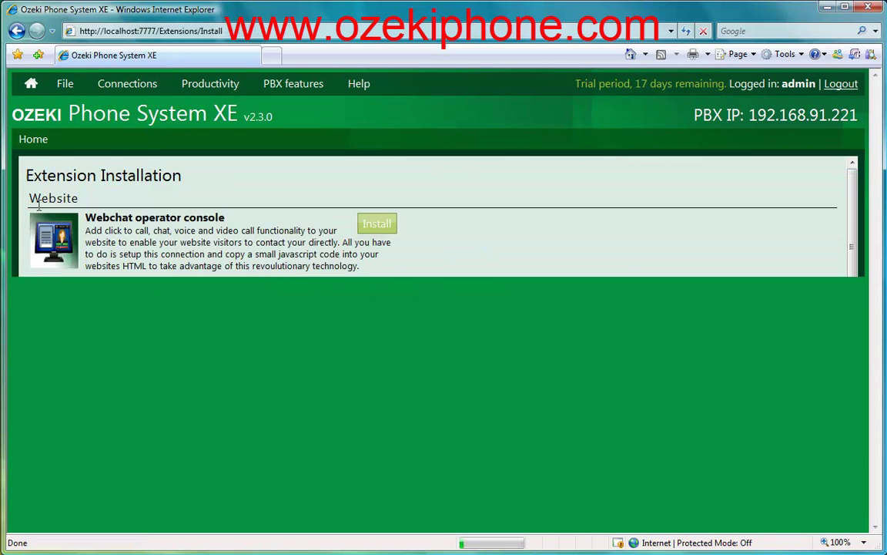